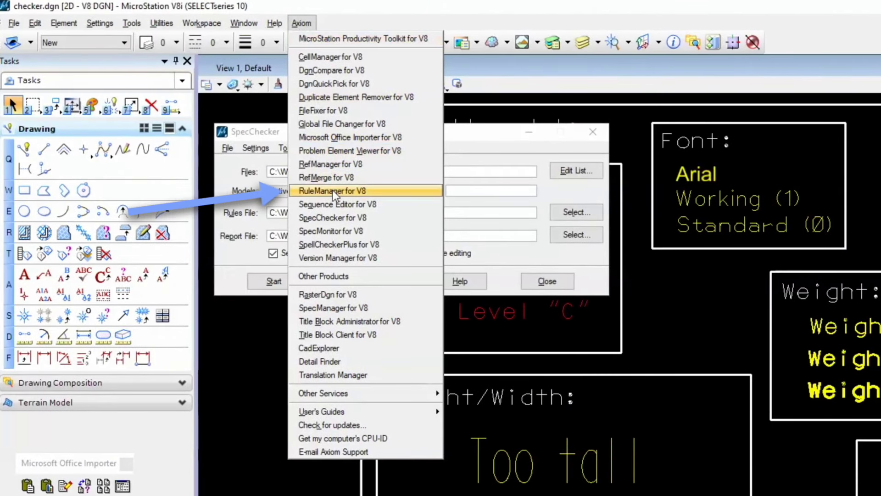
Step: Open SpecChecker for V8 and examine the rules file it uses
click(353, 218)
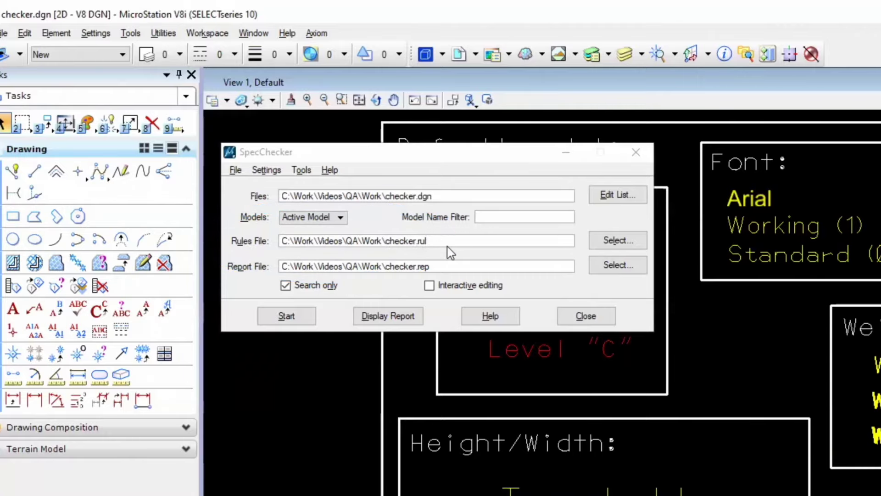
double_click(449, 249)
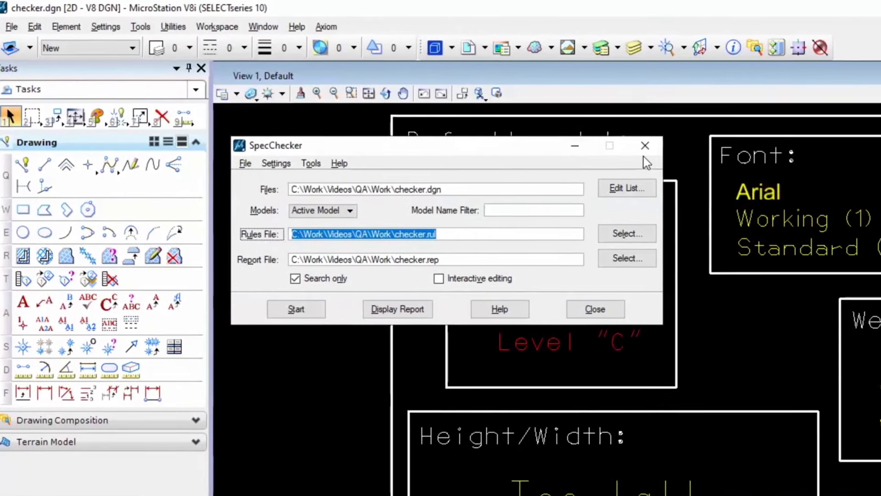
click(645, 146)
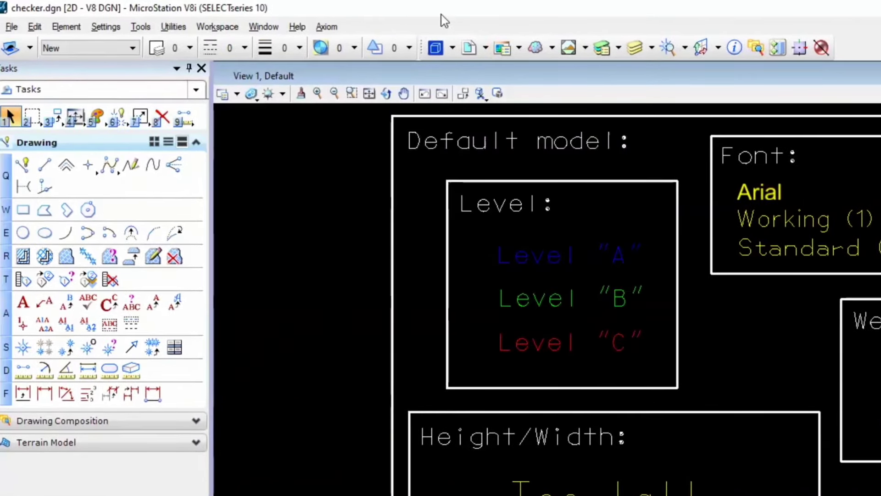
Step: Open RuleManager for V8
click(329, 27)
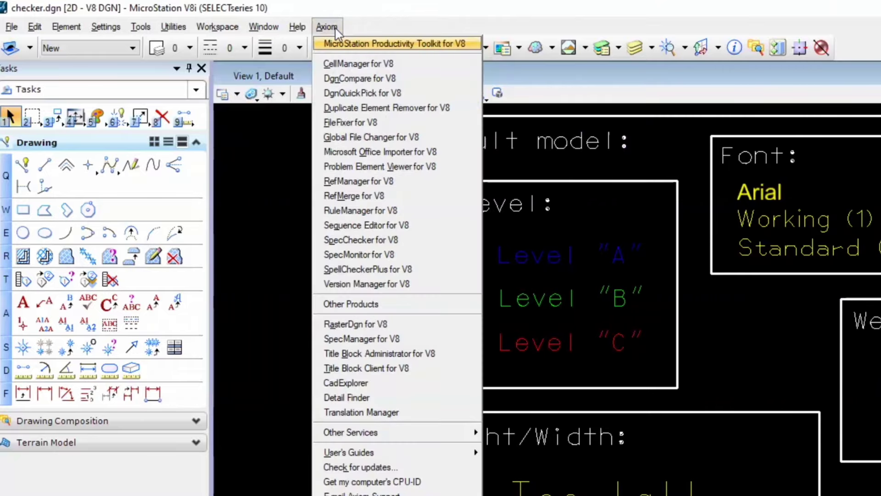
click(361, 210)
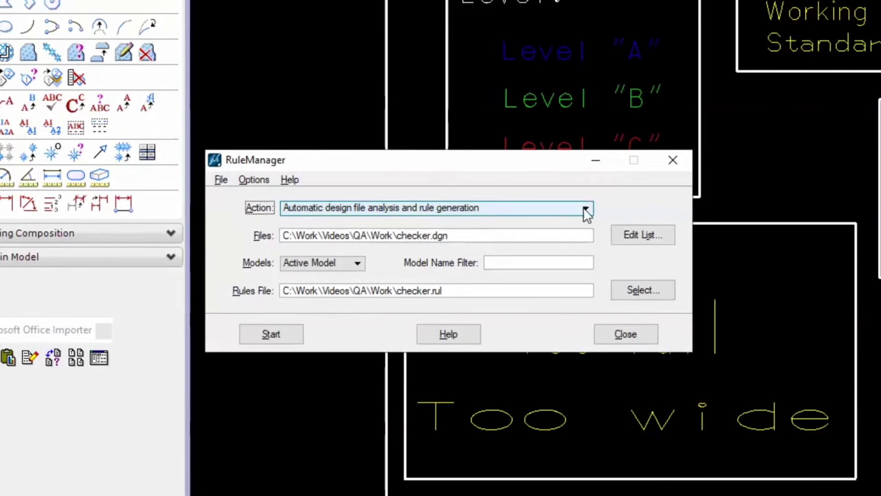
Step: Examine the actions RuleManager offers for generating and editing rules, along with its design file input
click(576, 364)
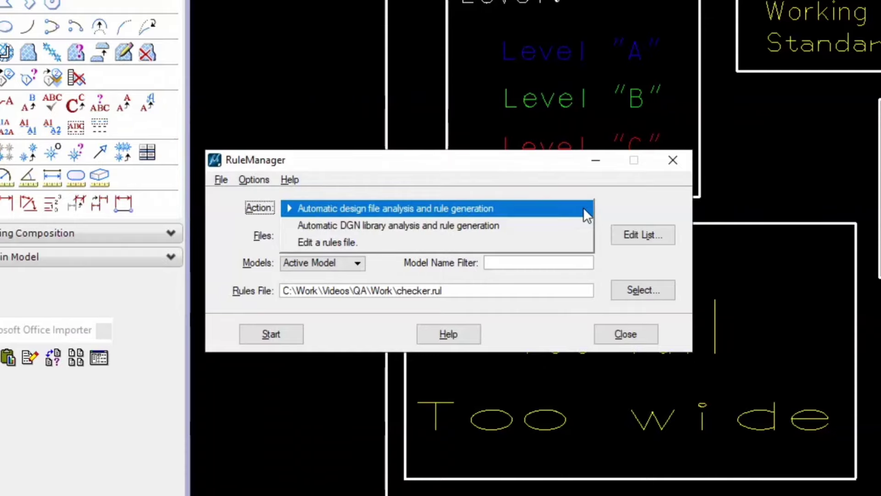
click(614, 207)
click(285, 237)
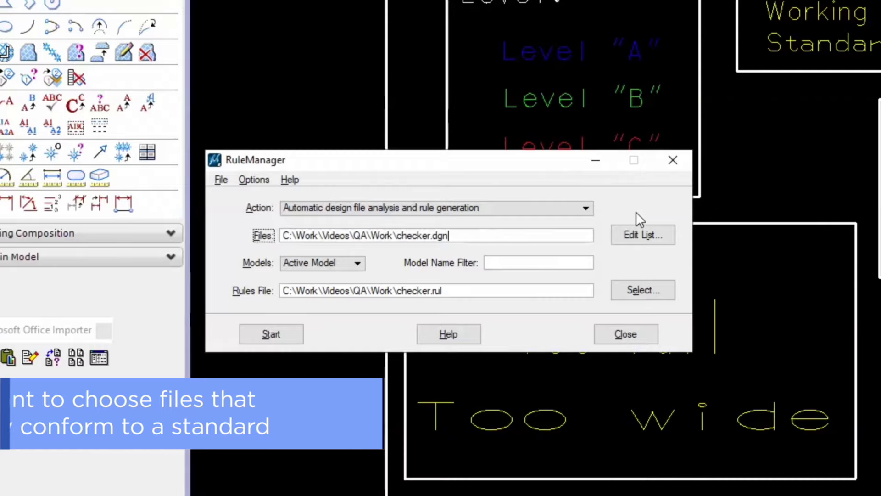
click(498, 233)
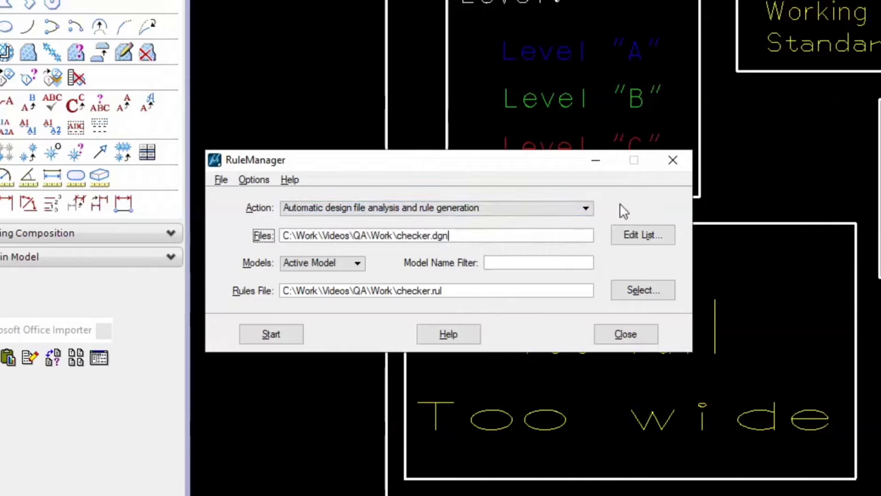
click(582, 208)
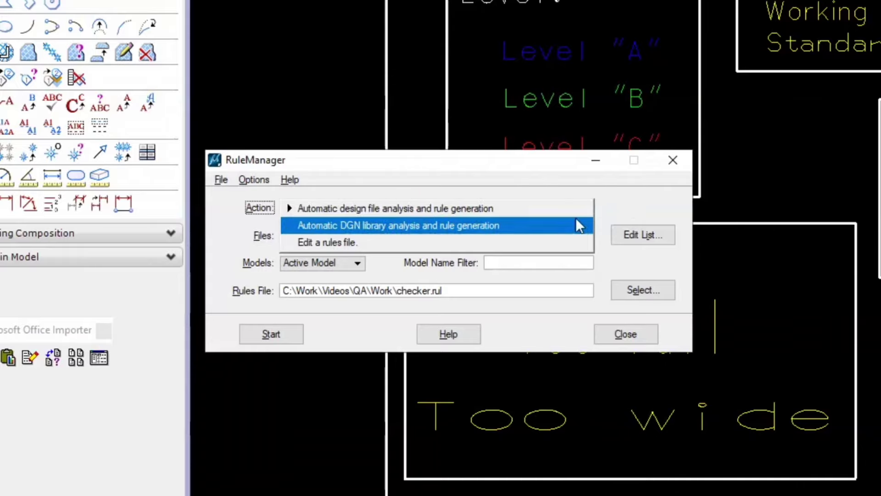
click(618, 211)
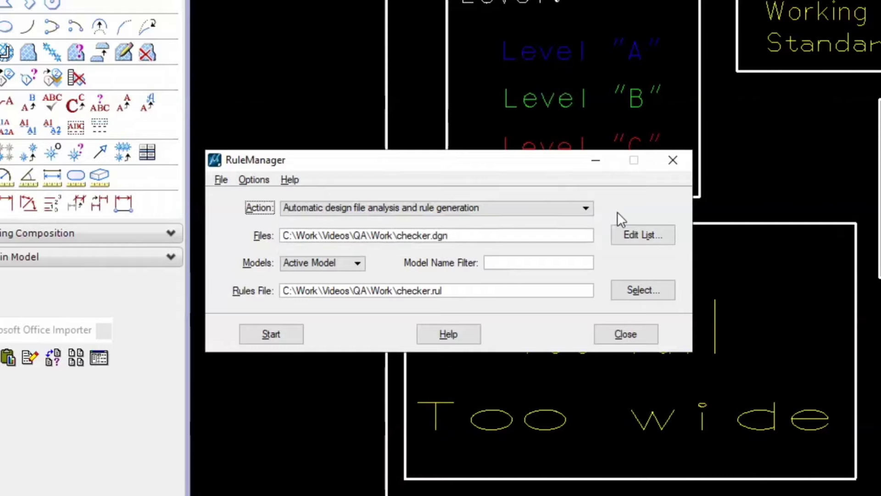
click(583, 207)
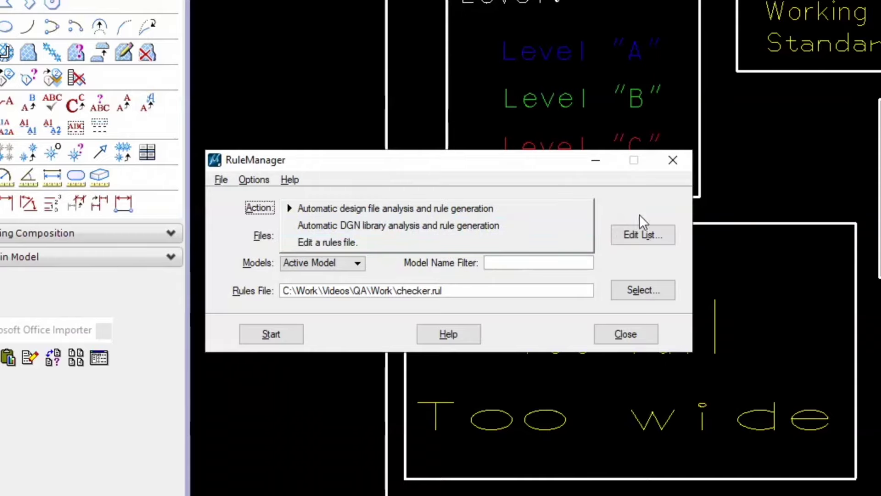
click(660, 202)
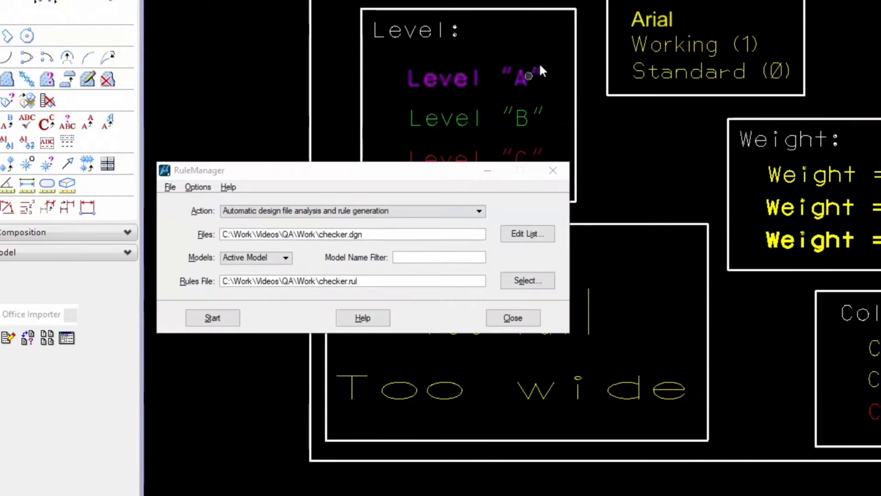
Step: Generate the rules file checker.rul from the active model of checker.dgn using automatic design file analysis
drag(431, 175, 437, 172)
click(225, 317)
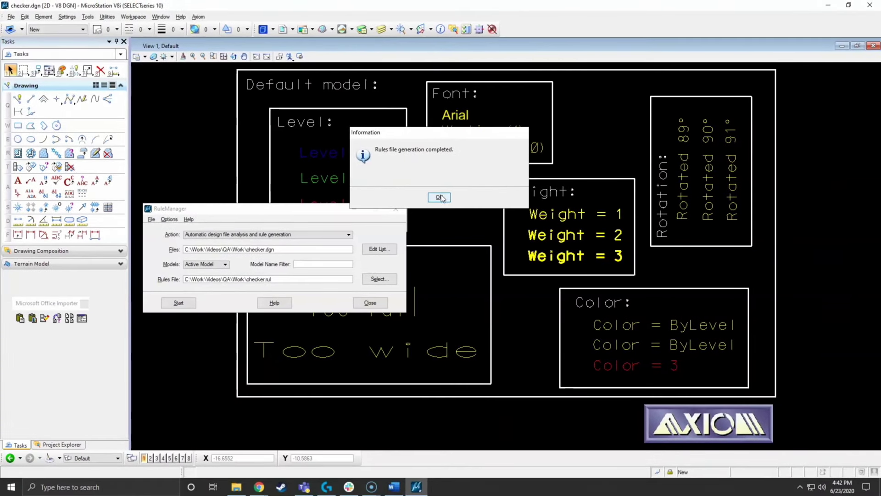
click(454, 194)
Step: Check the Work folder in File Explorer for checker.rul, and close RuleManager in MicroStation
click(236, 487)
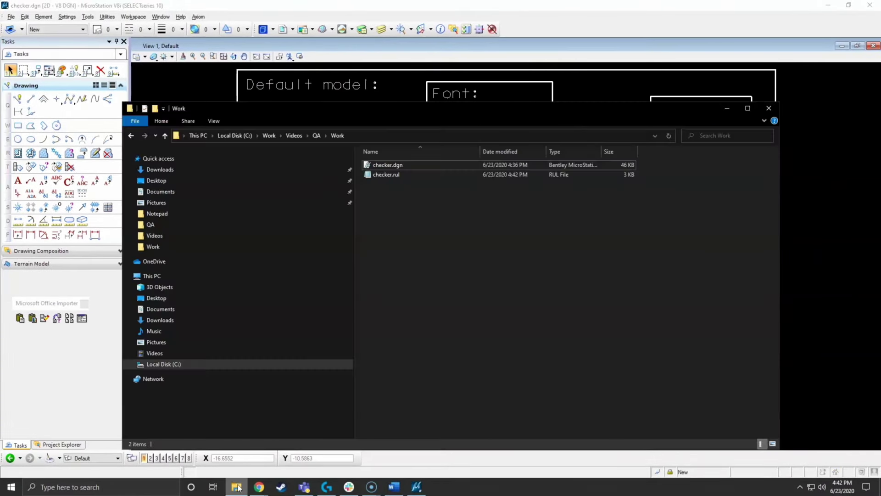
click(558, 26)
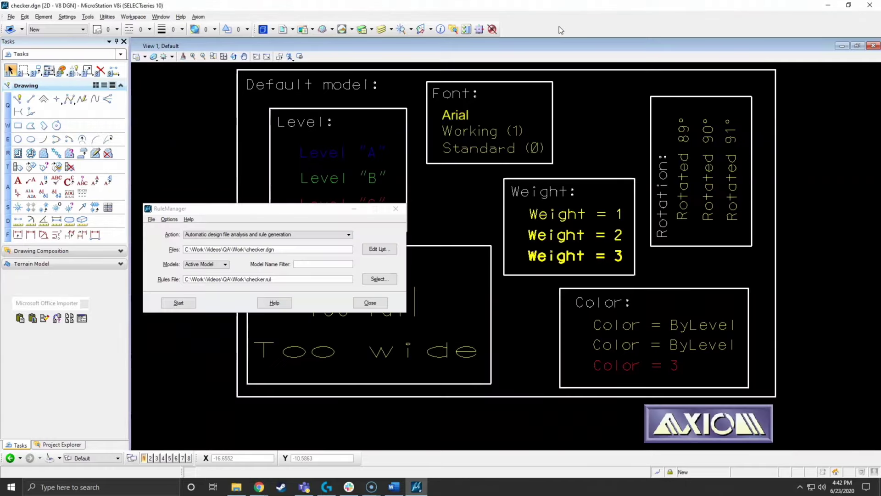
click(396, 211)
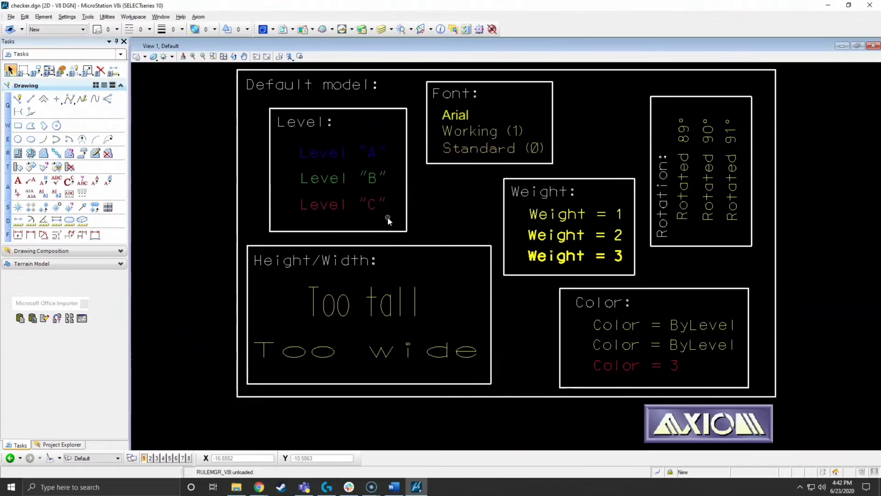
Step: Open SpecChecker and run a search-only check of checker.dgn's active model against checker.rul
click(251, 19)
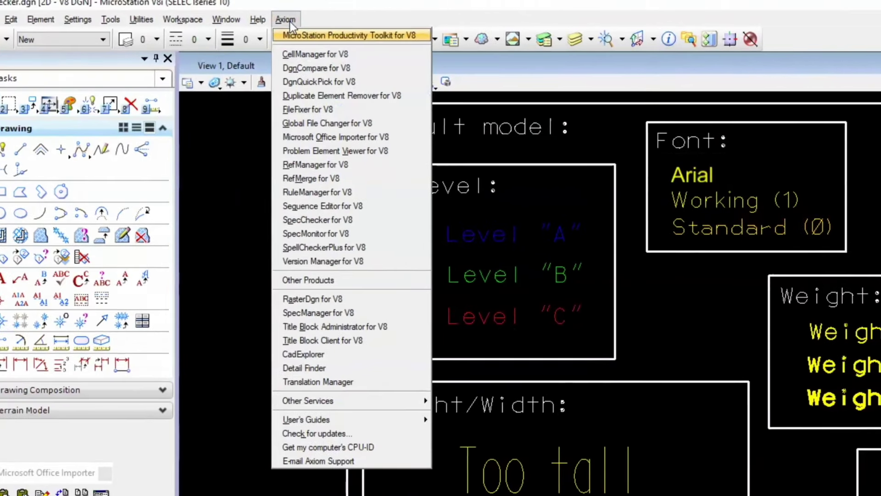
click(325, 231)
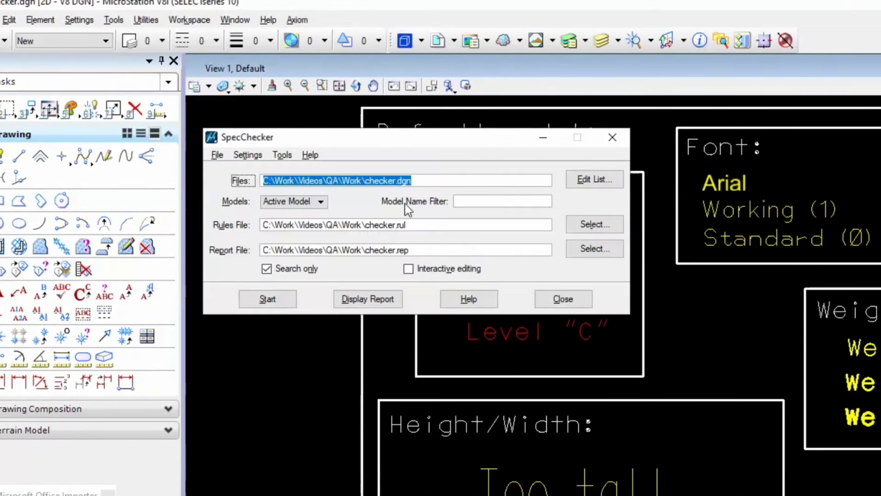
click(421, 178)
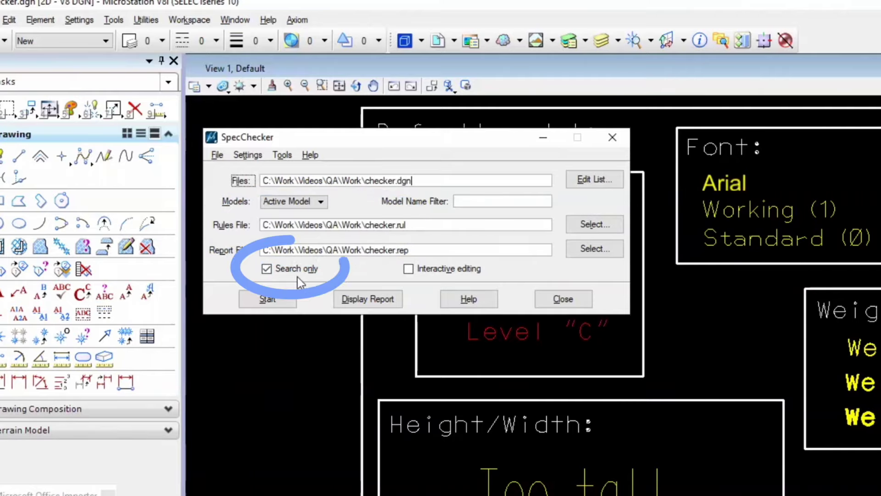
click(267, 299)
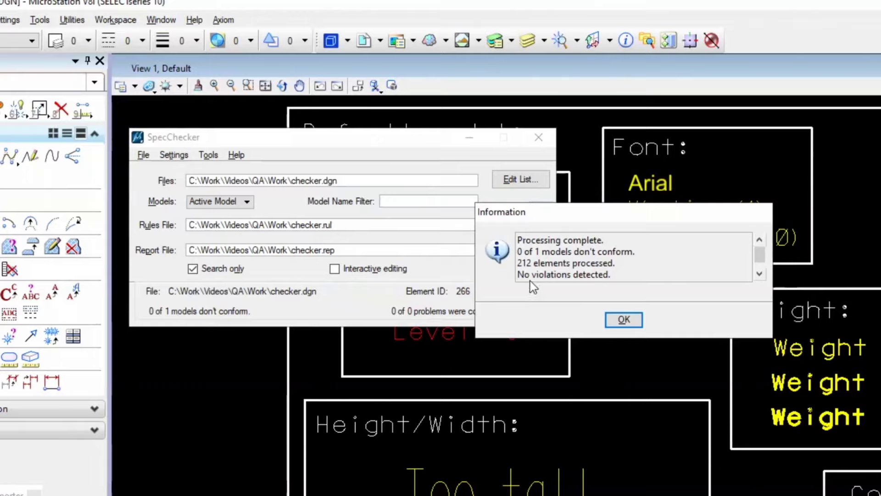
click(623, 320)
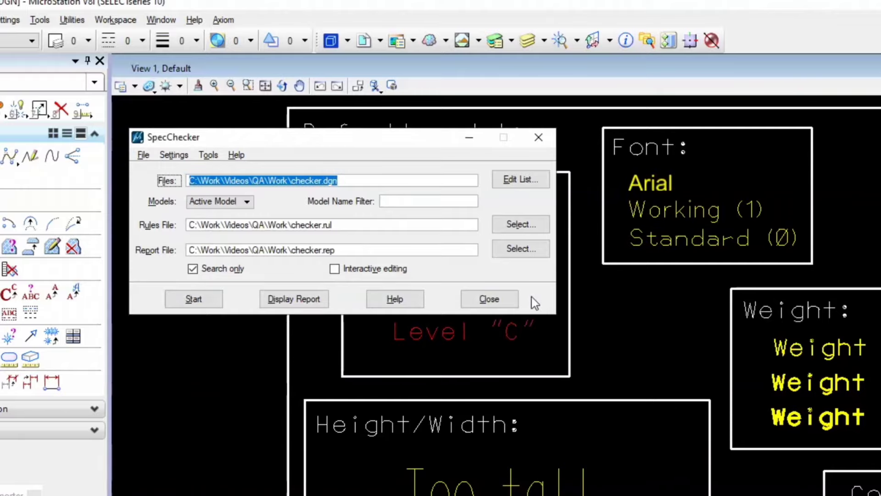
Step: Check the levels in Level Manager, and draw a three-segment zigzag and a separate diagonal line on level New outside the border
click(483, 19)
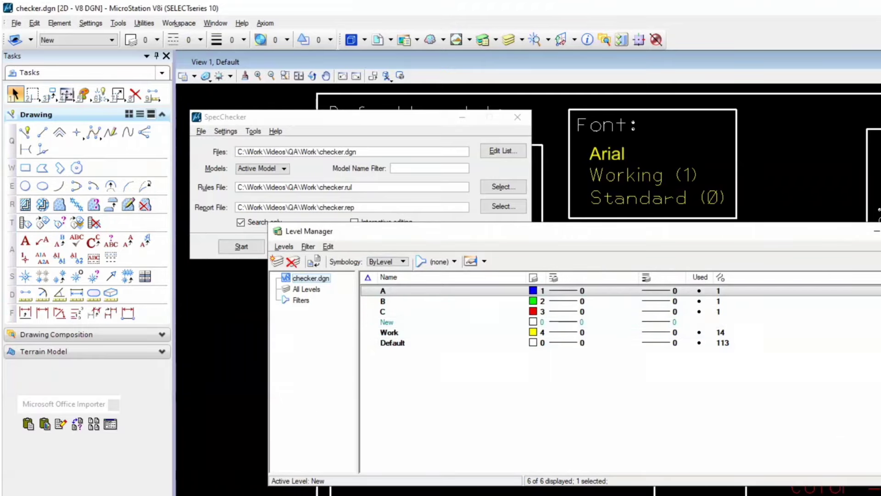
click(879, 231)
click(25, 132)
click(223, 352)
click(246, 381)
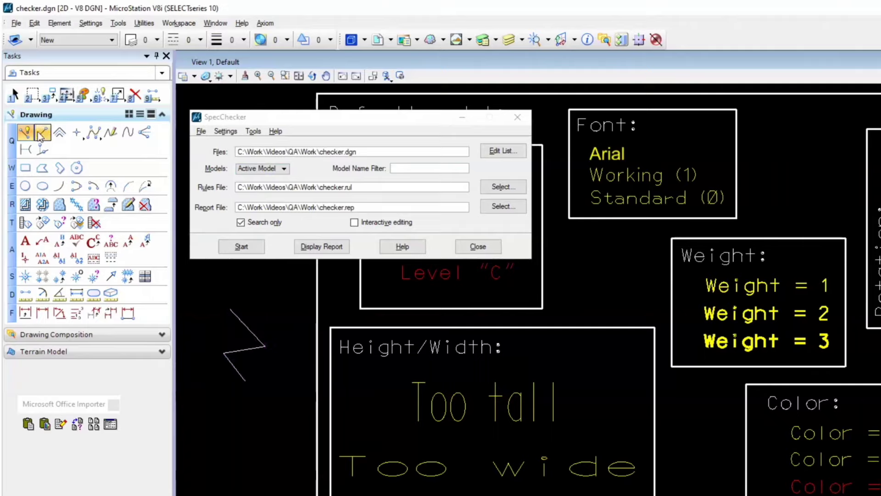
click(215, 446)
click(253, 482)
right_click(271, 444)
Step: Rerun the search-only SpecChecker check on checker.dgn with the newly drawn lines included
click(374, 144)
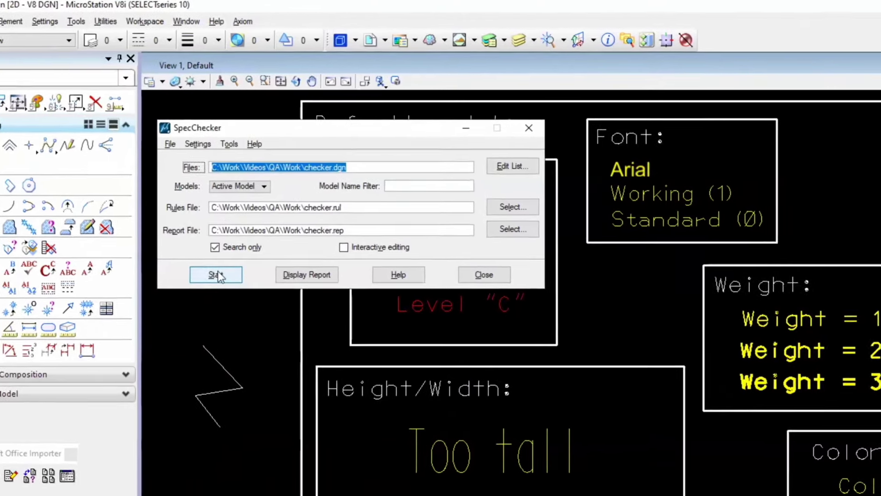
click(242, 247)
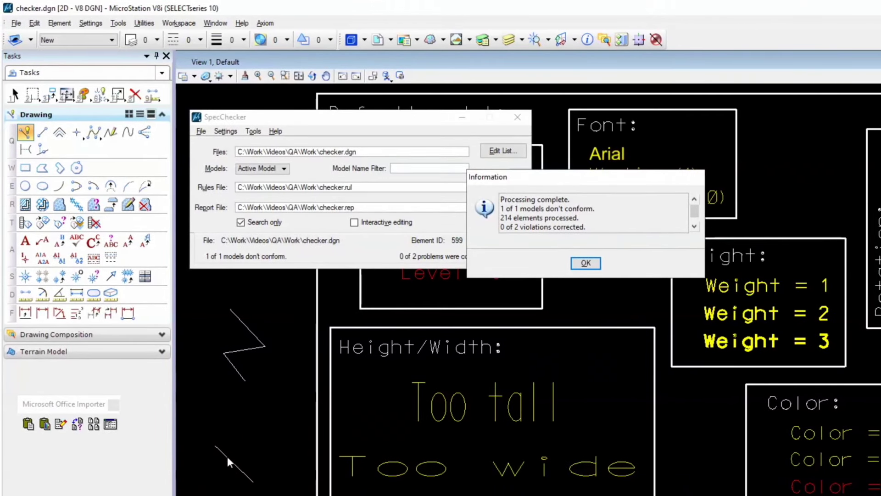
click(585, 262)
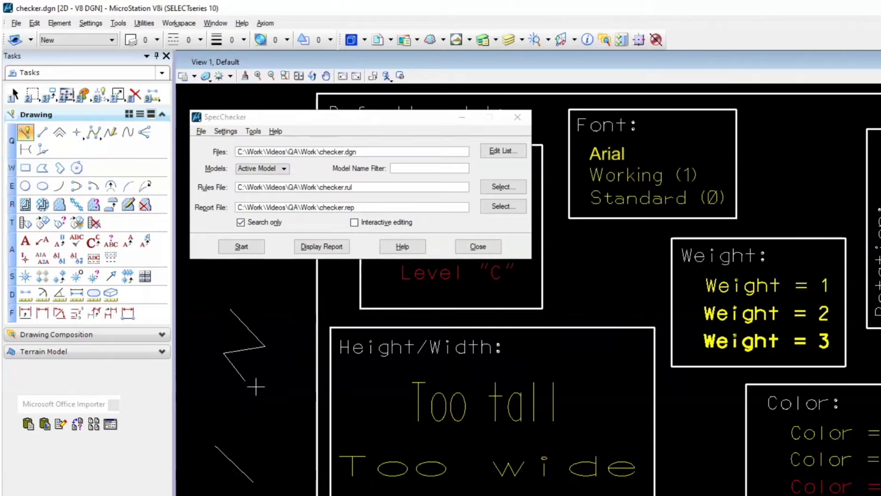
click(518, 253)
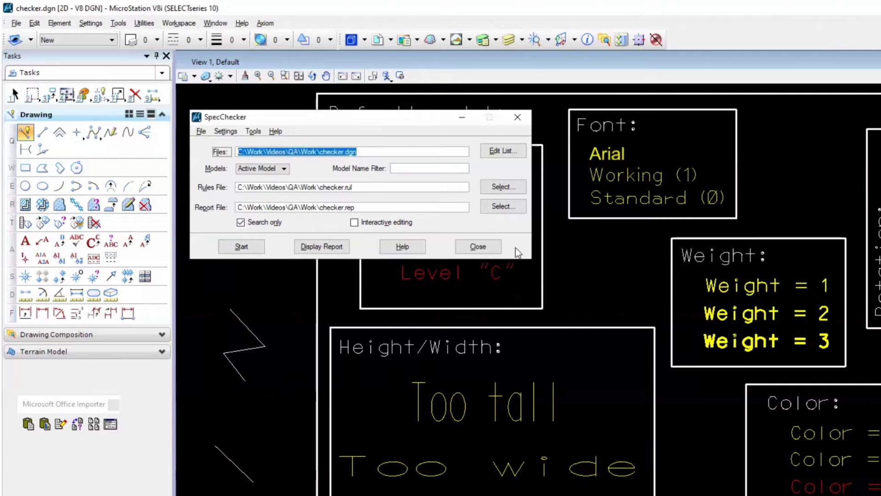
click(406, 153)
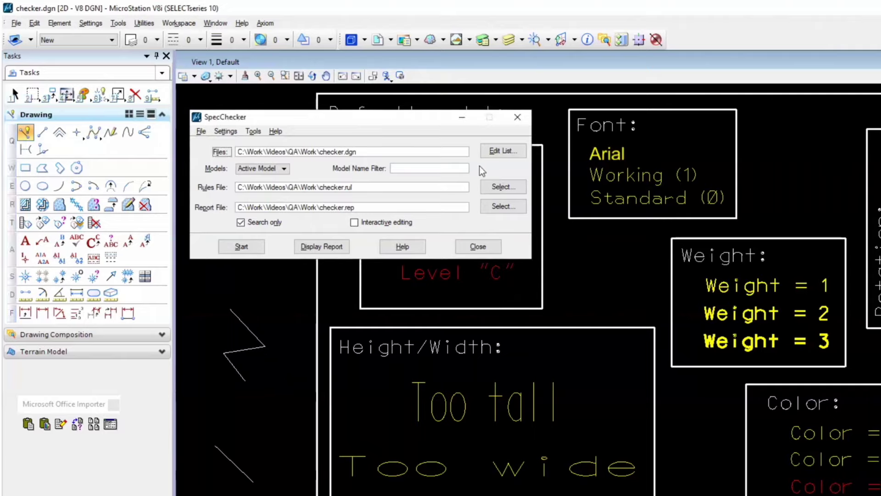